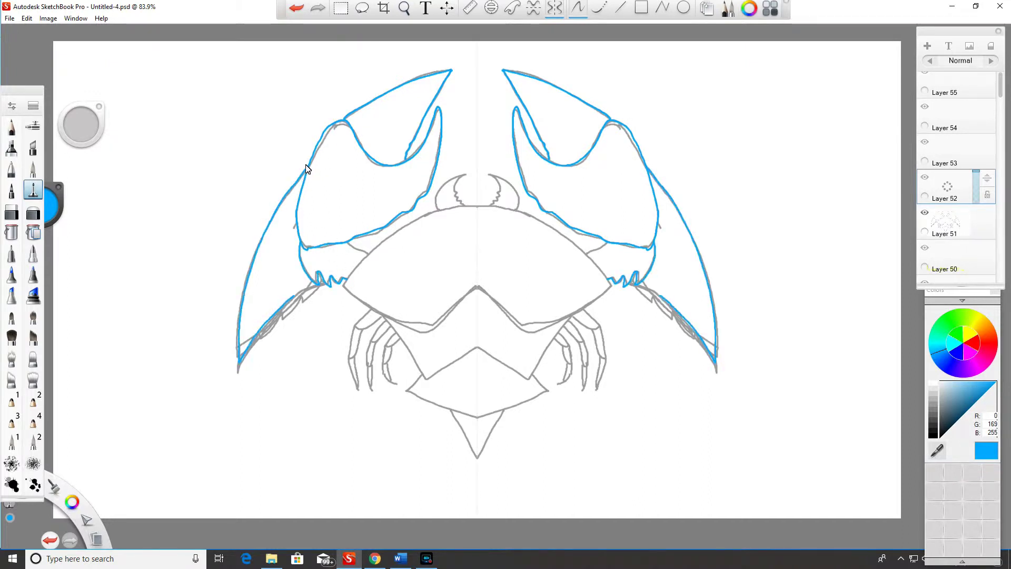
- Trace the crab's head pincers, body segments, pointed tail and jointed legs in mirrored blue lines over the gray sketch
mouse_move(459, 176)
left_mouse_down()
mouse_move(436, 211)
mouse_move(472, 199)
left_mouse_up()
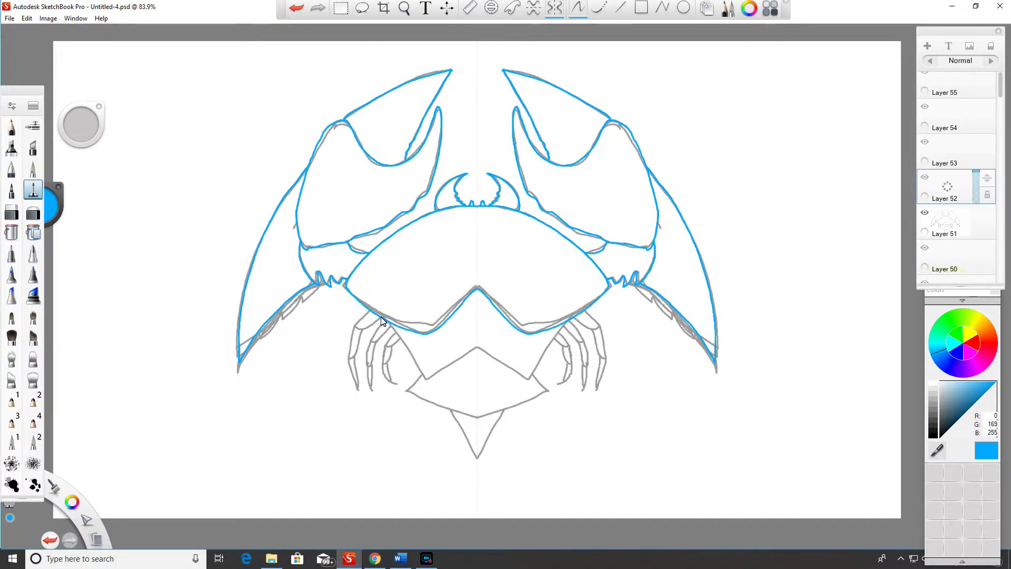
left_click_drag(411, 378, 414, 374)
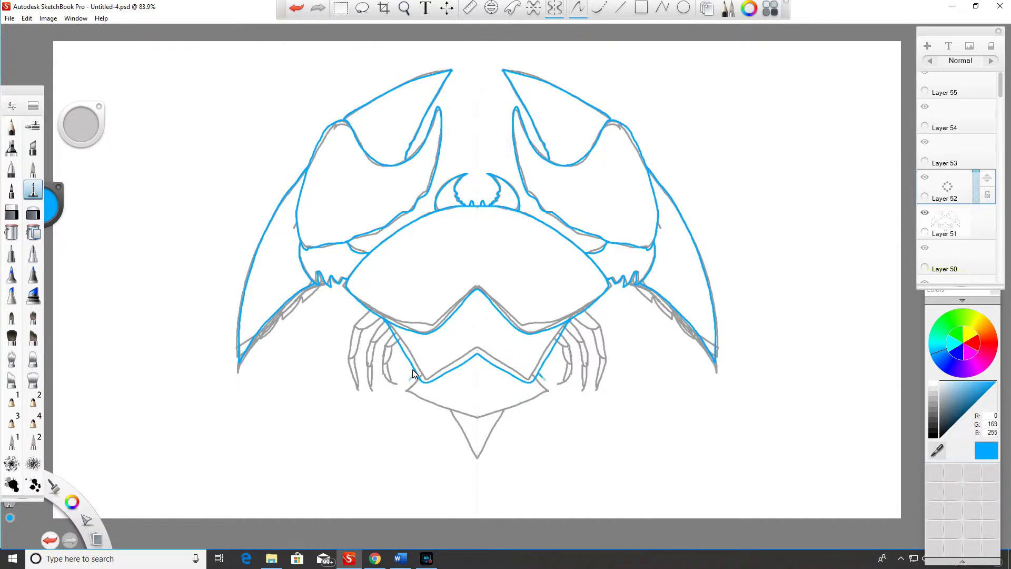
left_click_drag(446, 411, 477, 465)
mouse_move(367, 313)
left_mouse_down()
mouse_move(346, 360)
mouse_move(356, 390)
mouse_move(383, 323)
mouse_move(367, 370)
mouse_move(372, 389)
left_mouse_up()
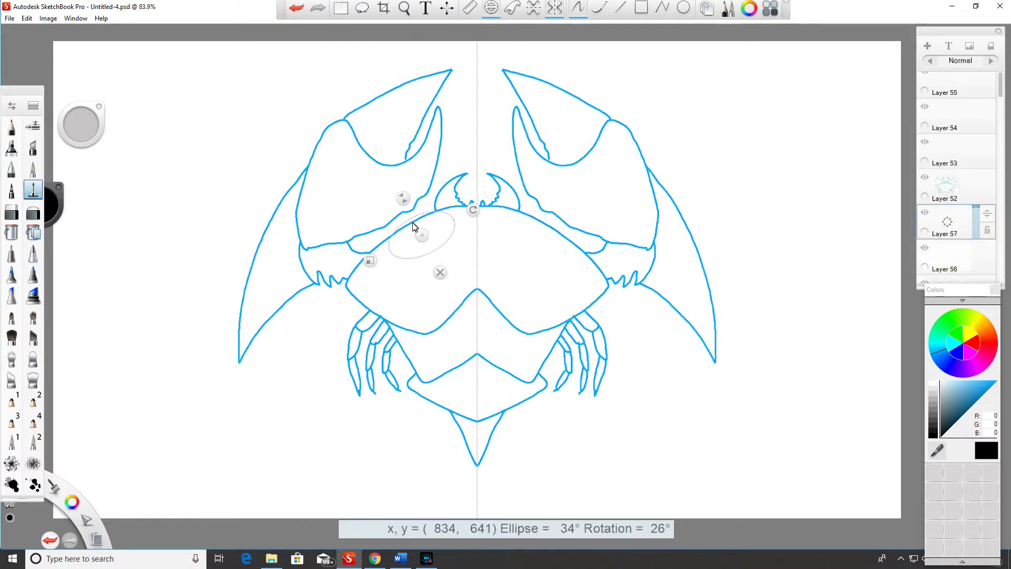
- Draw the mirrored crab eyes with black outlines and curved pupils, white highlights and blue shading beneath them
mouse_move(391, 242)
left_mouse_down()
mouse_move(414, 225)
mouse_move(446, 231)
left_mouse_up()
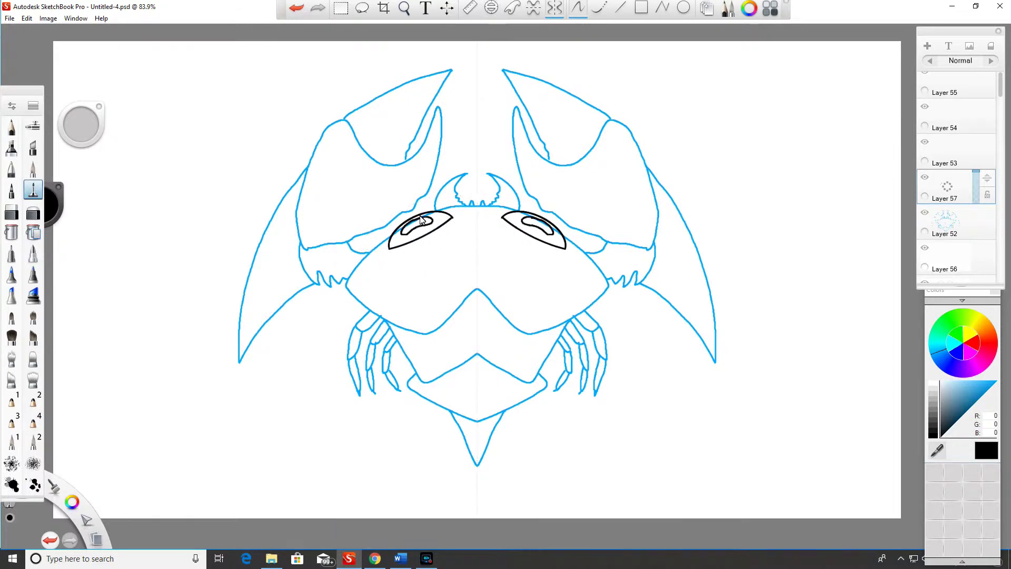
left_click_drag(420, 220, 402, 229)
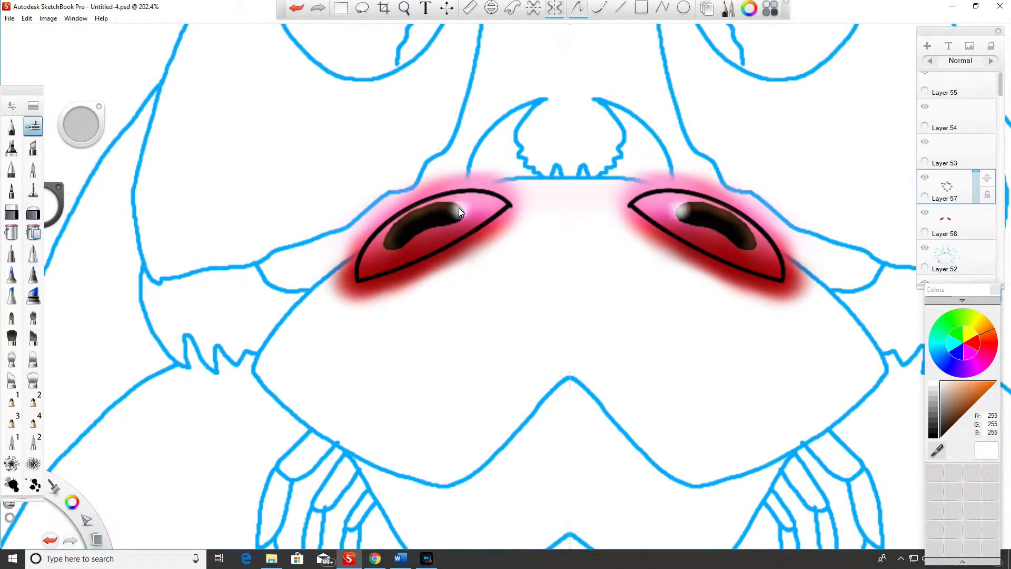
left_click(459, 207)
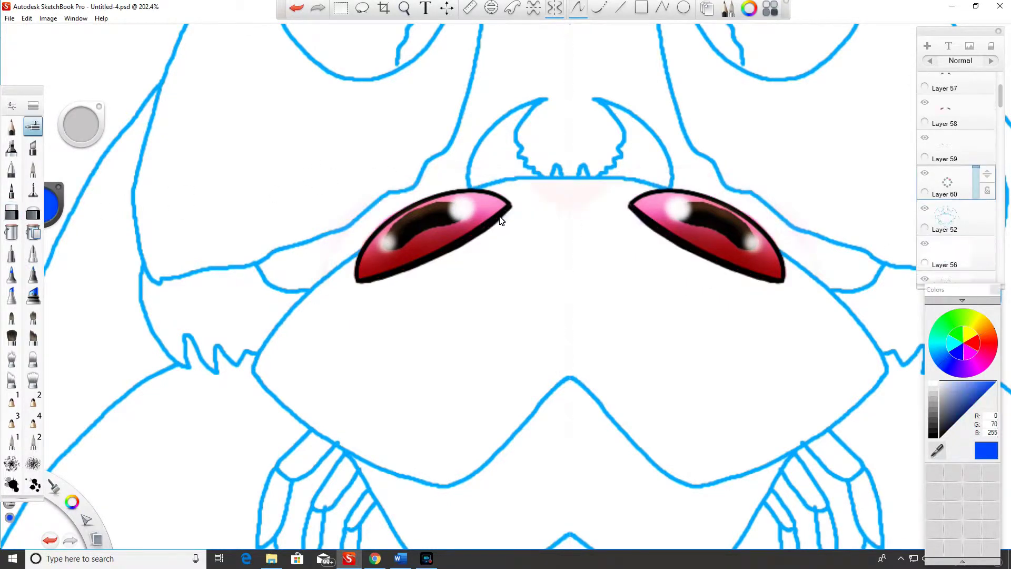
mouse_move(508, 208)
left_mouse_down()
mouse_move(482, 237)
mouse_move(500, 220)
mouse_move(360, 280)
mouse_move(432, 261)
mouse_move(500, 220)
mouse_move(369, 282)
mouse_move(454, 251)
left_mouse_up()
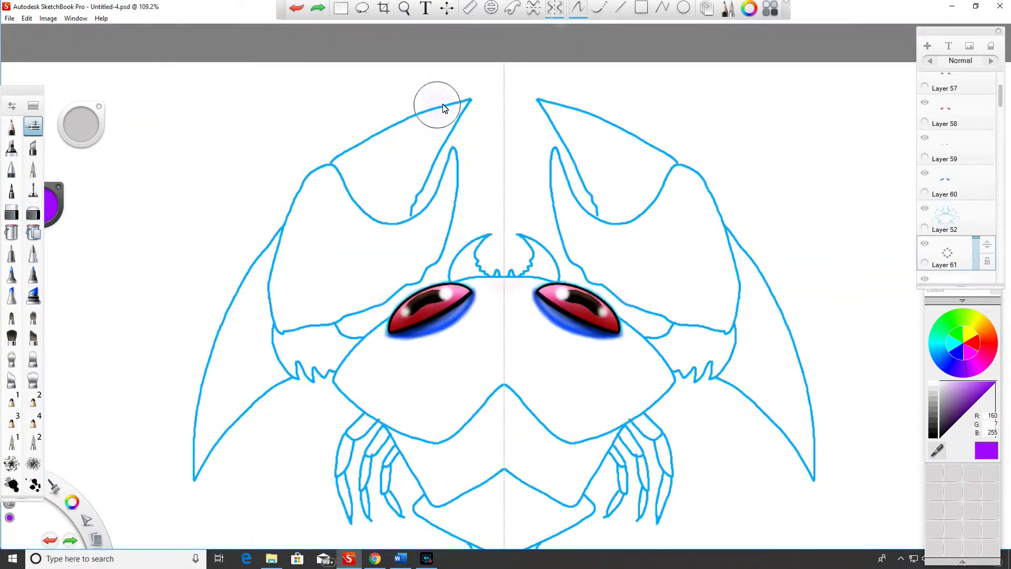
- Airbrush the upper claw tips purple, adding textured shading and white highlights along their inner edges
mouse_move(442, 102)
left_mouse_down()
mouse_move(368, 153)
mouse_move(400, 200)
mouse_move(343, 190)
mouse_move(384, 105)
mouse_move(448, 145)
mouse_move(421, 174)
mouse_move(417, 140)
mouse_move(459, 101)
mouse_move(417, 109)
mouse_move(386, 156)
left_mouse_up()
left_click(33, 463)
left_click(940, 383)
left_click(33, 124)
- Erase the purple overspray outside the outlines of the upper claw tips
key("e")
left_click_drag(404, 113, 442, 77)
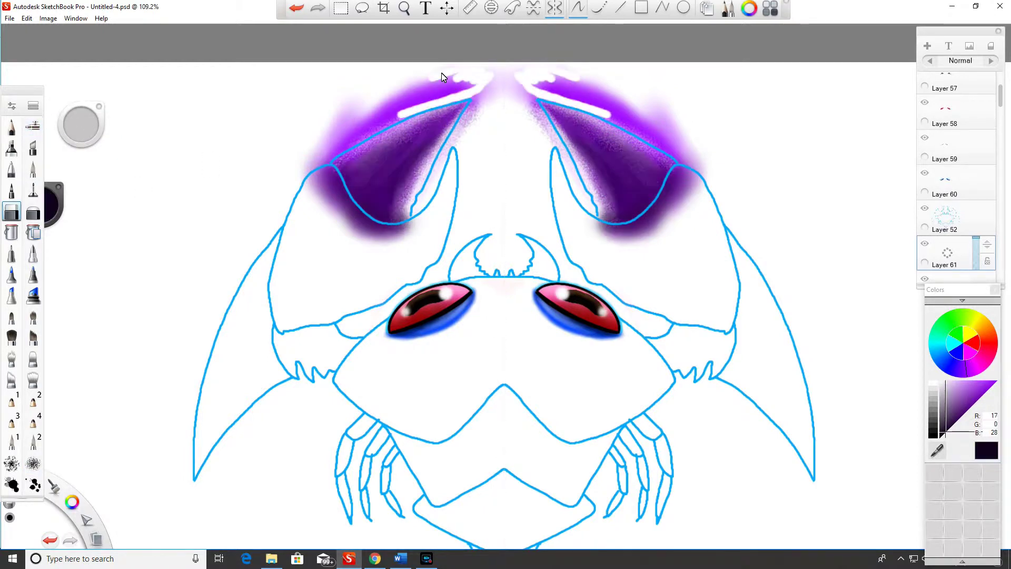
left_click_drag(392, 117, 348, 142)
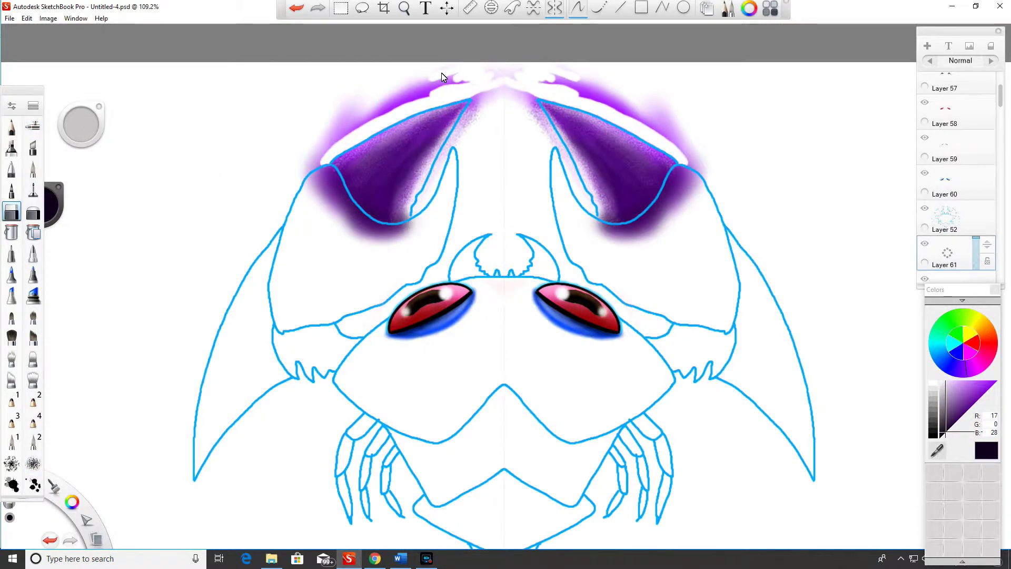
scroll(406, 101, "up", 3)
mouse_move(610, 155)
left_mouse_down()
mouse_move(649, 110)
mouse_move(278, 305)
mouse_move(416, 440)
mouse_move(447, 447)
left_mouse_up()
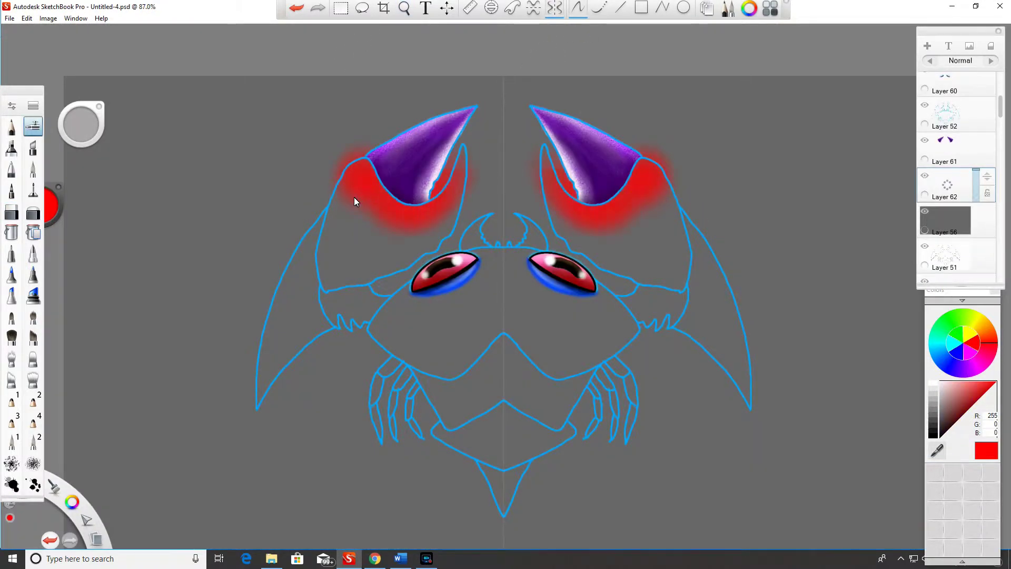
- Airbrush the lower claws and body with a red base and add dark red shading to the lower claw edges
mouse_move(464, 158)
left_mouse_down()
mouse_move(448, 237)
mouse_move(396, 252)
mouse_move(353, 247)
mouse_move(338, 221)
mouse_move(332, 263)
mouse_move(354, 285)
mouse_move(411, 305)
mouse_move(355, 197)
mouse_move(327, 287)
left_mouse_up()
mouse_move(416, 261)
left_mouse_down()
mouse_move(337, 266)
mouse_move(326, 221)
left_mouse_up()
left_click(33, 463)
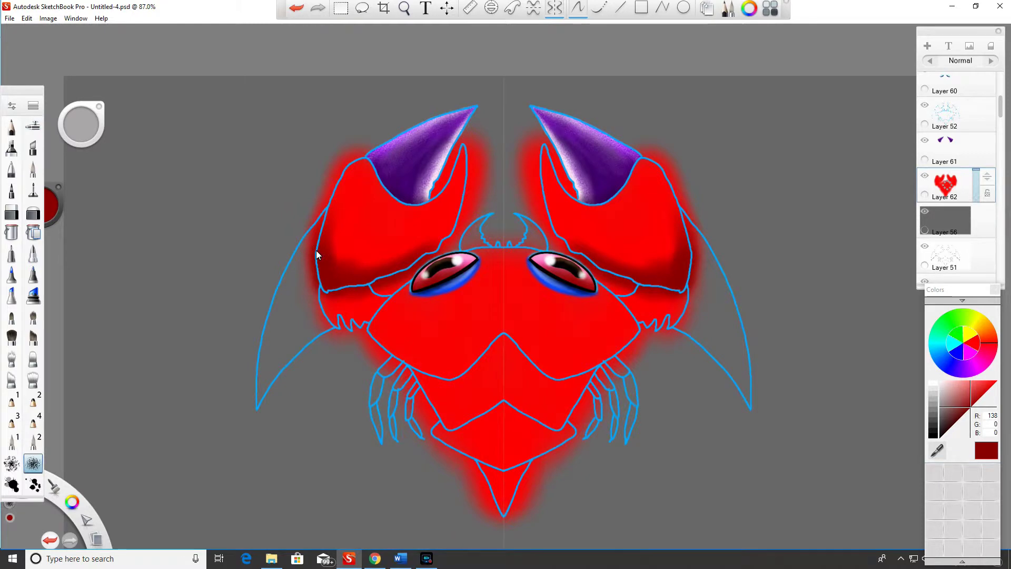
- Add soft and textured white highlights along the upper edges and pointed tips of the red claws
scroll(316, 250, "up", 5)
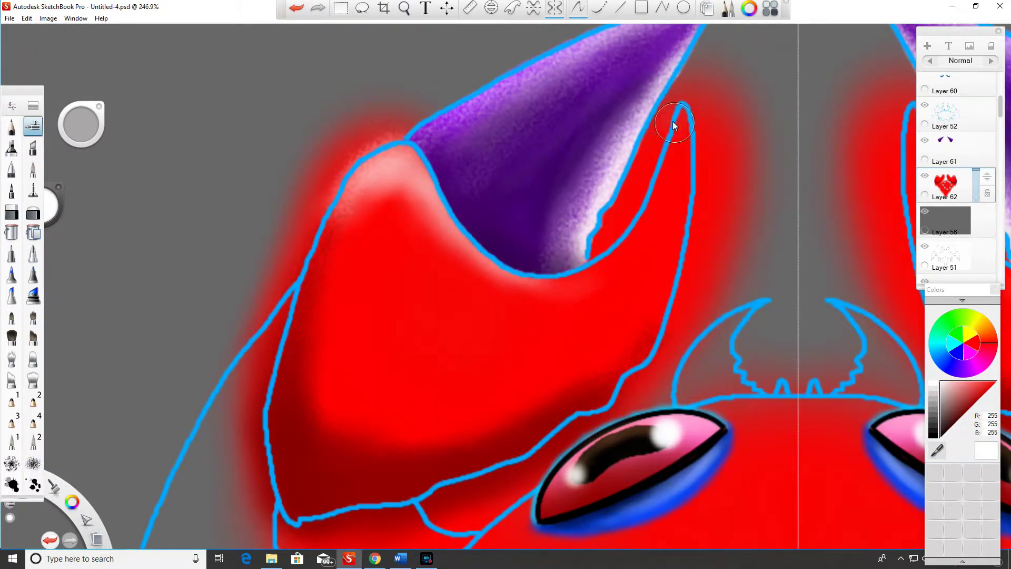
mouse_move(659, 128)
left_mouse_down()
mouse_move(670, 120)
mouse_move(598, 237)
mouse_move(623, 230)
mouse_move(682, 131)
left_mouse_up()
left_click(33, 463)
mouse_move(400, 144)
left_mouse_down()
mouse_move(346, 178)
mouse_move(418, 190)
left_mouse_up()
- Deepen the dark shading on the red claws and erase the red overspray around their outlines
left_click(295, 432, "alt")
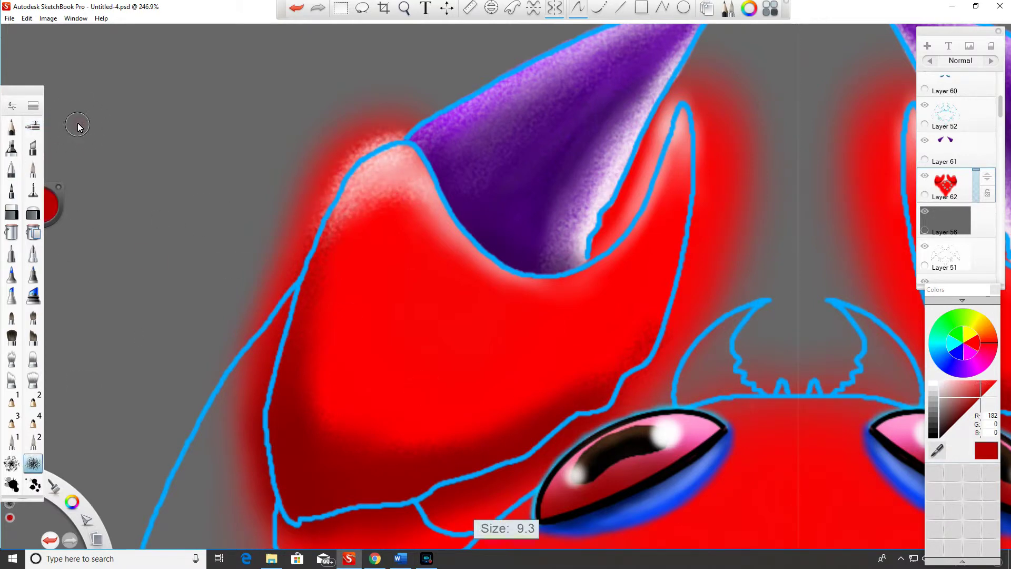
scroll(617, 311, "down", 3)
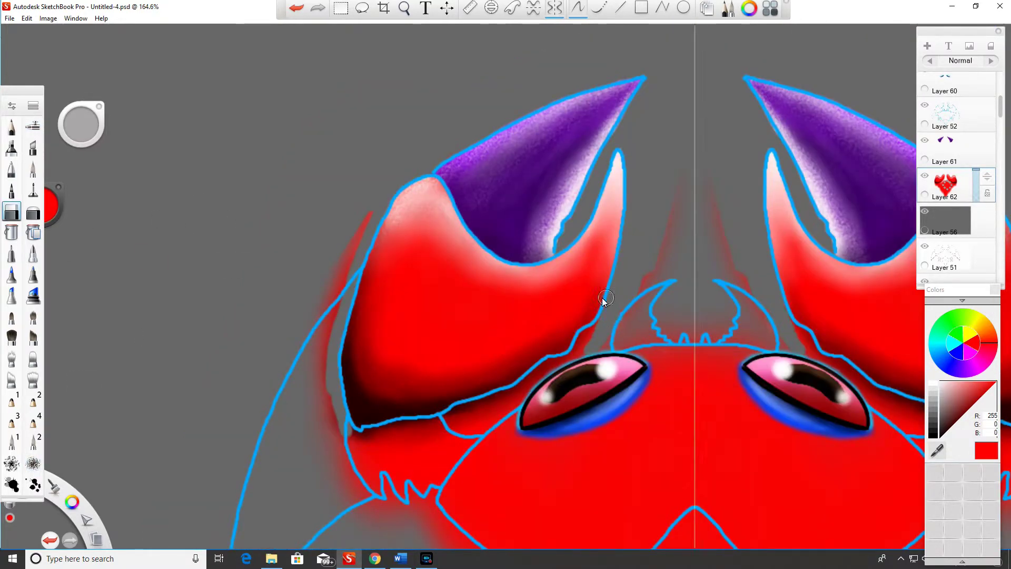
scroll(577, 252, "up", 5)
left_click_drag(577, 247, 630, 136)
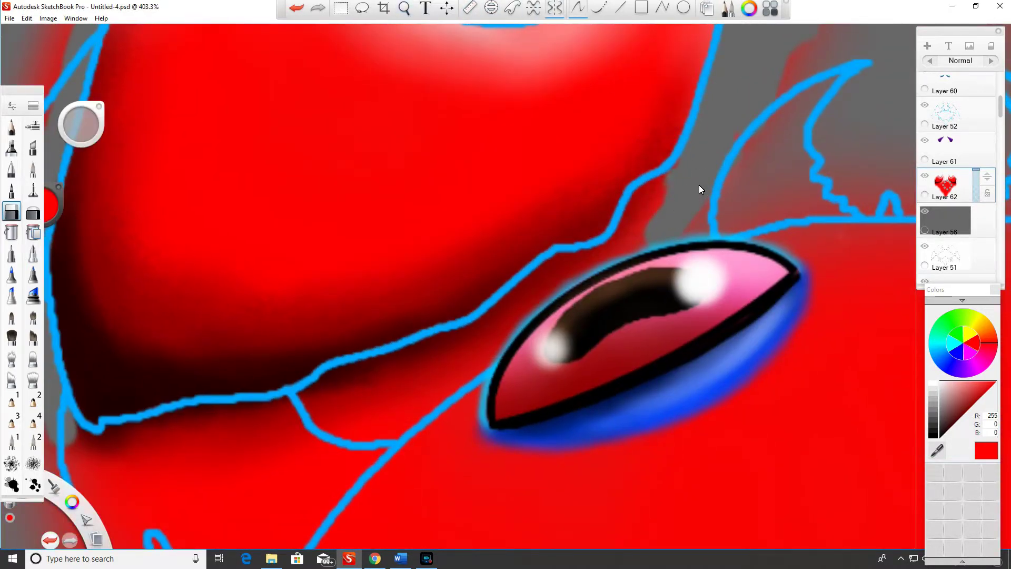
left_click_drag(558, 255, 463, 368)
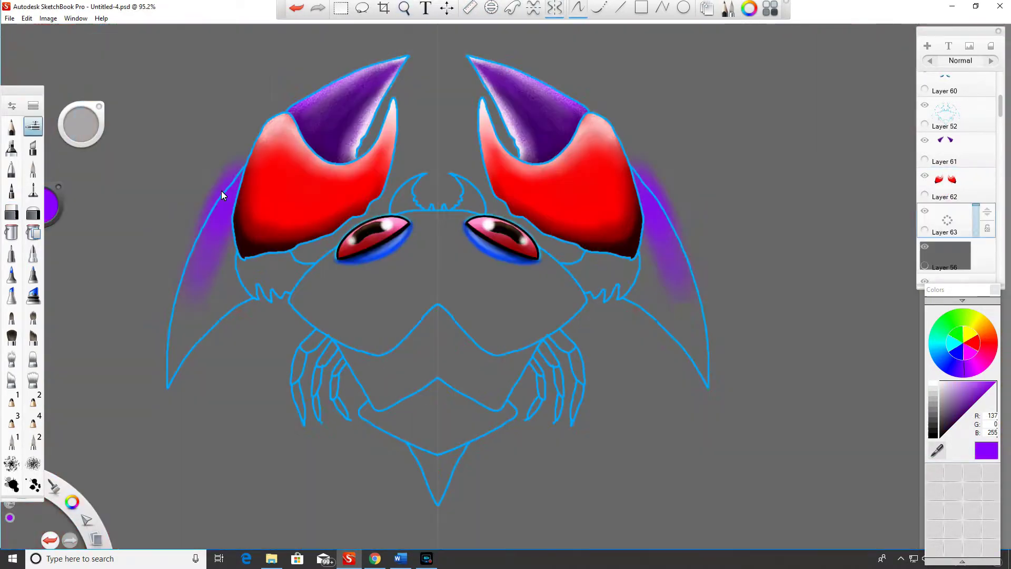
- Airbrush the curved outer arm blades violet along the outer side and magenta along the inner side
left_click_drag(213, 227, 168, 387)
mouse_move(237, 247)
left_mouse_down()
mouse_move(248, 329)
mouse_move(184, 376)
left_mouse_up()
left_click_drag(185, 337, 150, 395)
left_click(973, 359)
mouse_move(232, 326)
left_mouse_down()
mouse_move(253, 298)
mouse_move(179, 368)
left_mouse_up()
left_click_drag(232, 258, 200, 300)
left_click(964, 364)
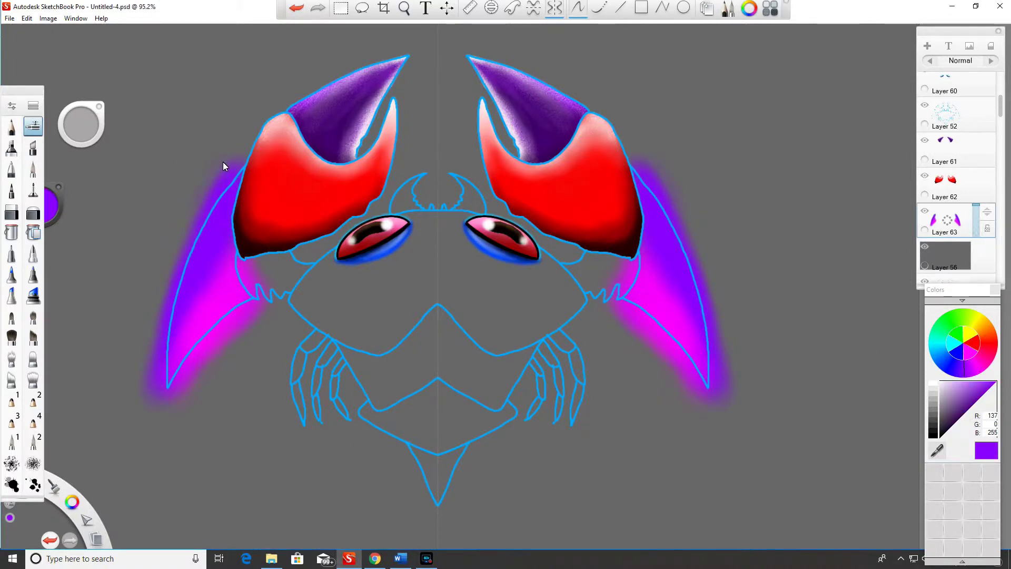
- Erase the violet and magenta overspray outside the curved outer arm blades
key("e")
left_click_drag(171, 324, 227, 149)
mouse_move(174, 279)
left_mouse_down()
mouse_move(150, 390)
mouse_move(164, 374)
mouse_move(160, 400)
left_mouse_up()
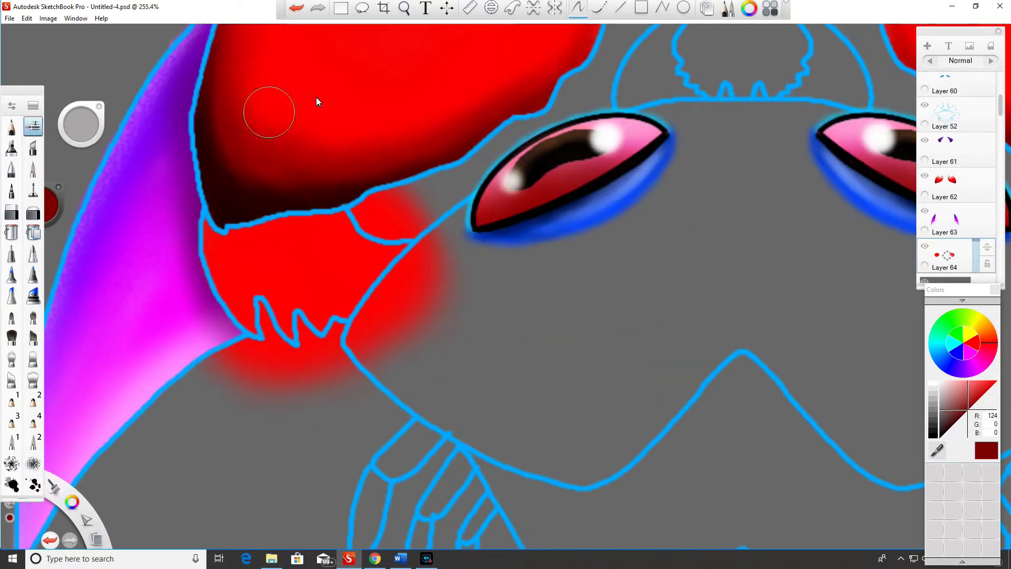
- Shade the small red arm segments below the claws with dark red and erase the overspray around them
mouse_move(358, 221)
left_mouse_down()
mouse_move(213, 261)
mouse_move(236, 316)
mouse_move(237, 257)
left_mouse_up()
mouse_move(389, 229)
left_mouse_down()
mouse_move(368, 252)
mouse_move(384, 287)
mouse_move(340, 337)
left_mouse_up()
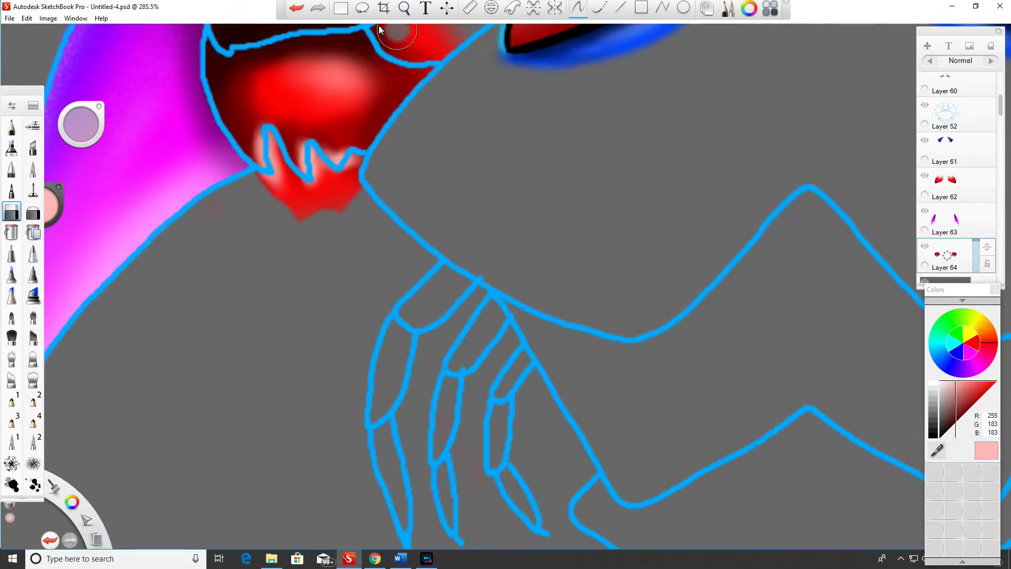
scroll(379, 113, "up", 2)
mouse_move(363, 118)
left_mouse_down()
mouse_move(395, 153)
mouse_move(426, 129)
left_mouse_up()
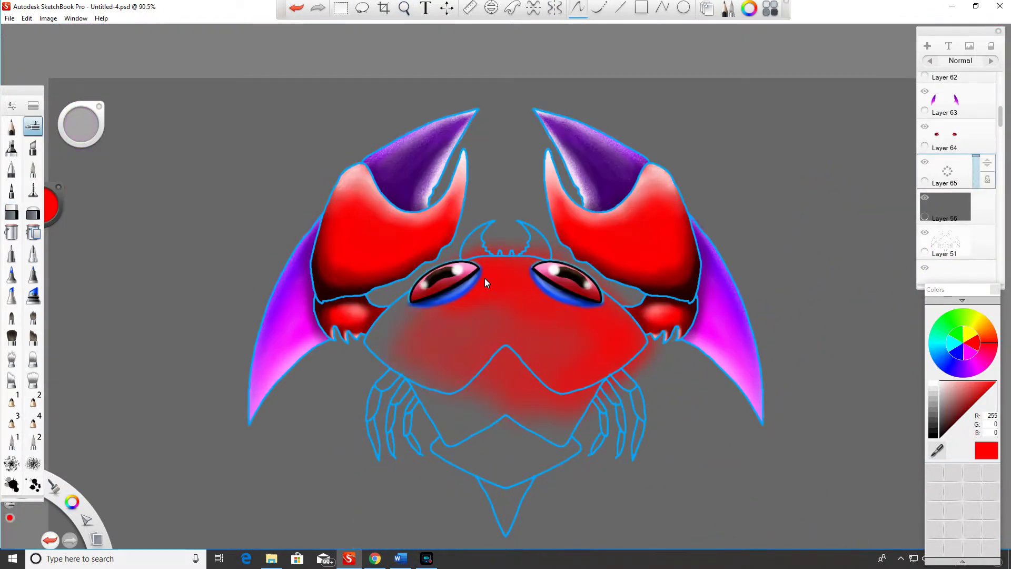
- Airbrush the shell, lower body segments and tail with a red base
mouse_move(395, 274)
left_mouse_down()
mouse_move(400, 368)
mouse_move(463, 368)
mouse_move(448, 421)
mouse_move(579, 473)
mouse_move(437, 474)
left_mouse_up()
left_click_drag(495, 500, 526, 537)
left_click_drag(653, 363, 626, 406)
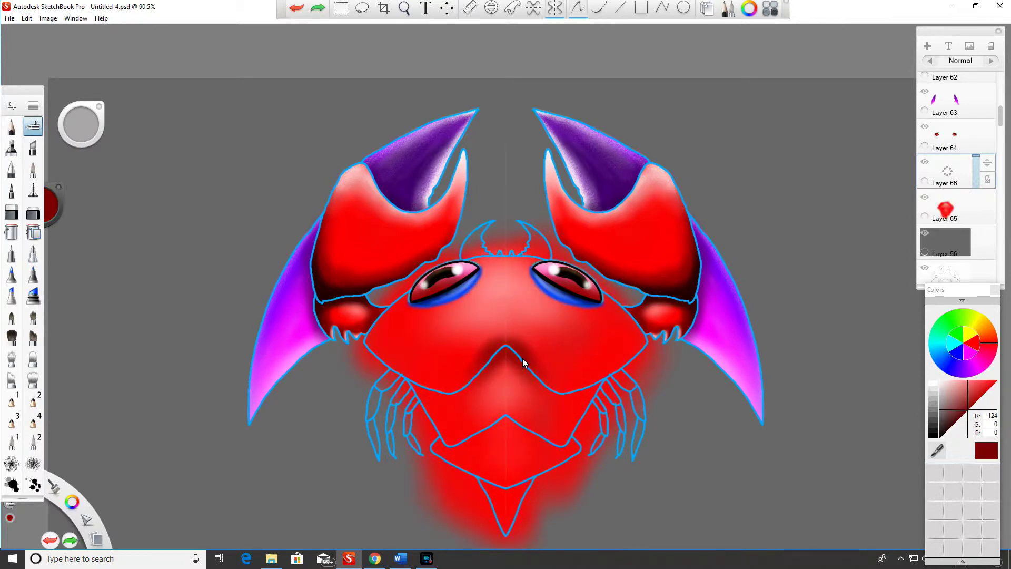
- Shade dark red shadows beneath the V-shaped edges of the shell and the lower body segment
left_click_drag(527, 368, 563, 390)
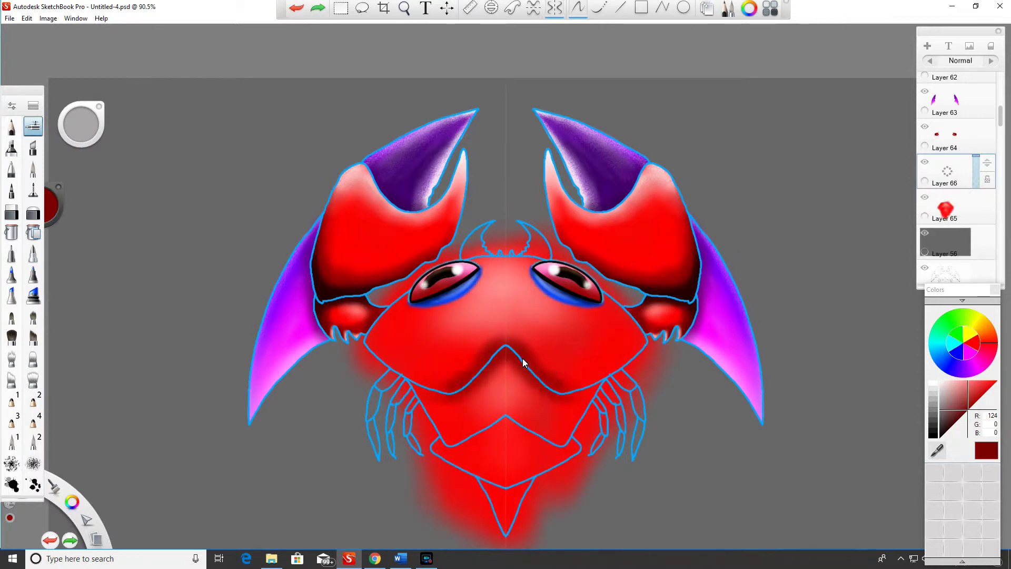
left_click_drag(469, 423, 485, 438)
left_click_drag(557, 438, 572, 450)
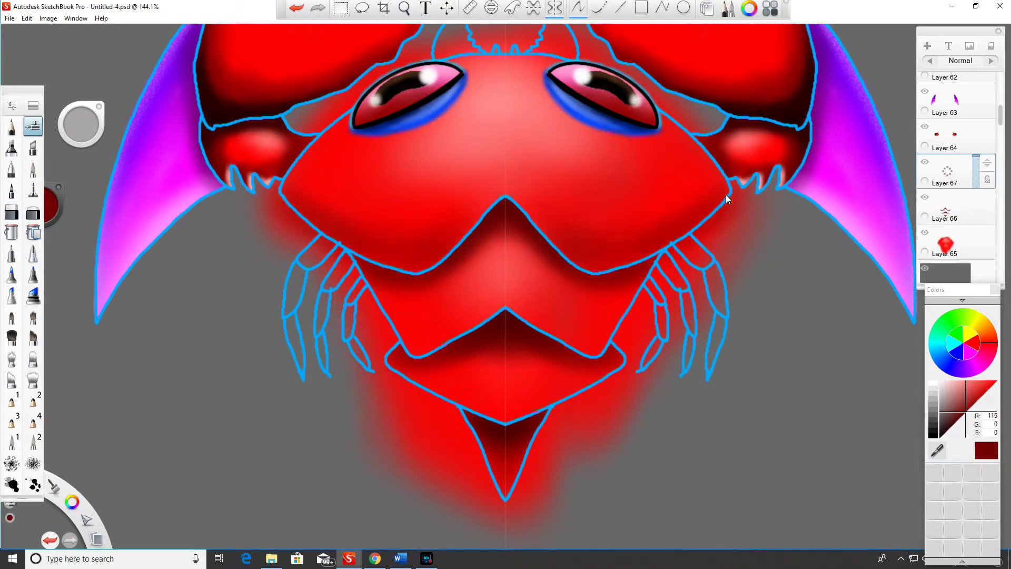
- Deepen the shading on the sides of the lower body segments and the tail with very dark red
left_click(690, 255, "alt")
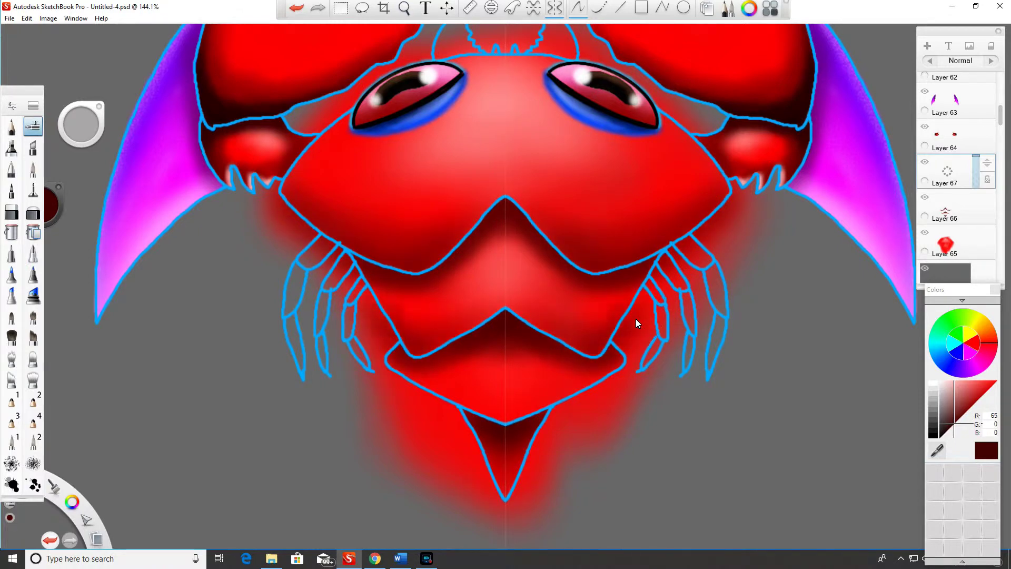
left_click_drag(636, 318, 546, 322)
left_click(942, 433)
mouse_move(579, 369)
left_mouse_down()
mouse_move(605, 355)
mouse_move(616, 376)
mouse_move(547, 433)
left_mouse_up()
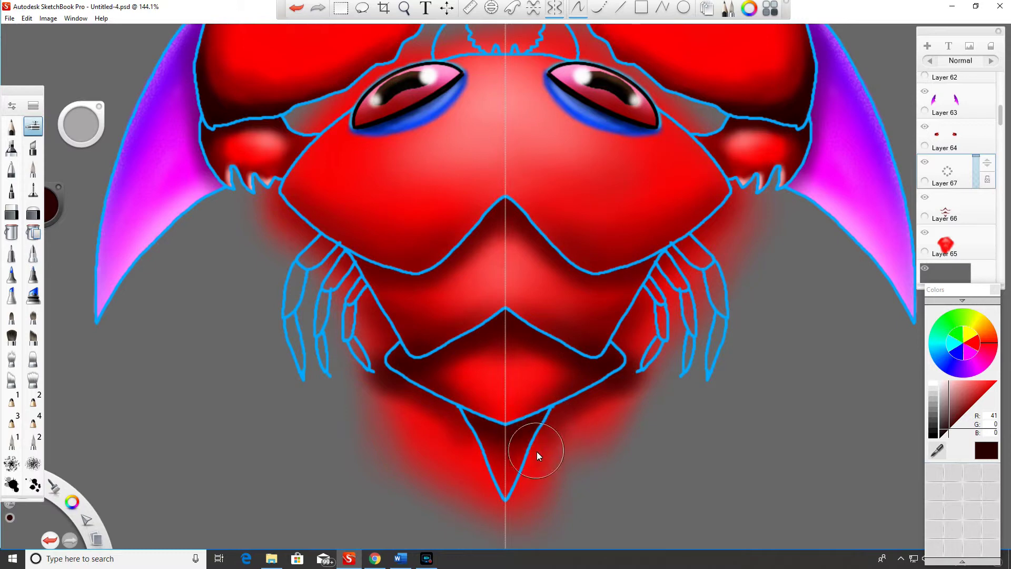
left_click(535, 450)
- Erase the red overspray outside the body and tail outlines
key("e")
mouse_move(629, 321)
left_mouse_down()
mouse_move(620, 345)
mouse_move(635, 384)
mouse_move(611, 394)
mouse_move(634, 401)
left_mouse_up()
scroll(634, 357, "up", 3)
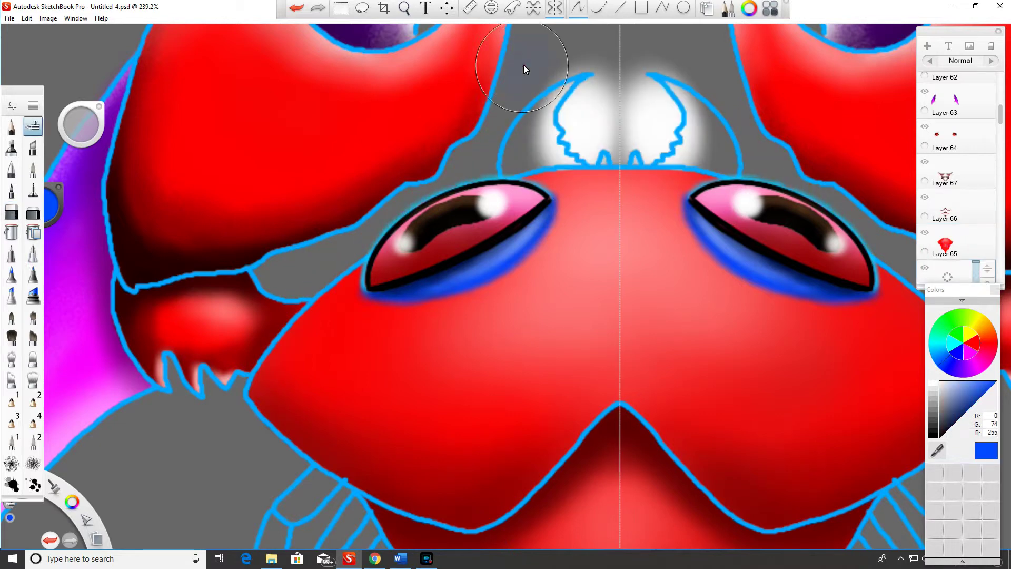
- Airbrush the outer parts of the head pincers blue and red, and try white paint along their inner edges
mouse_move(523, 64)
left_mouse_down()
mouse_move(526, 168)
mouse_move(558, 89)
mouse_move(580, 157)
left_mouse_up()
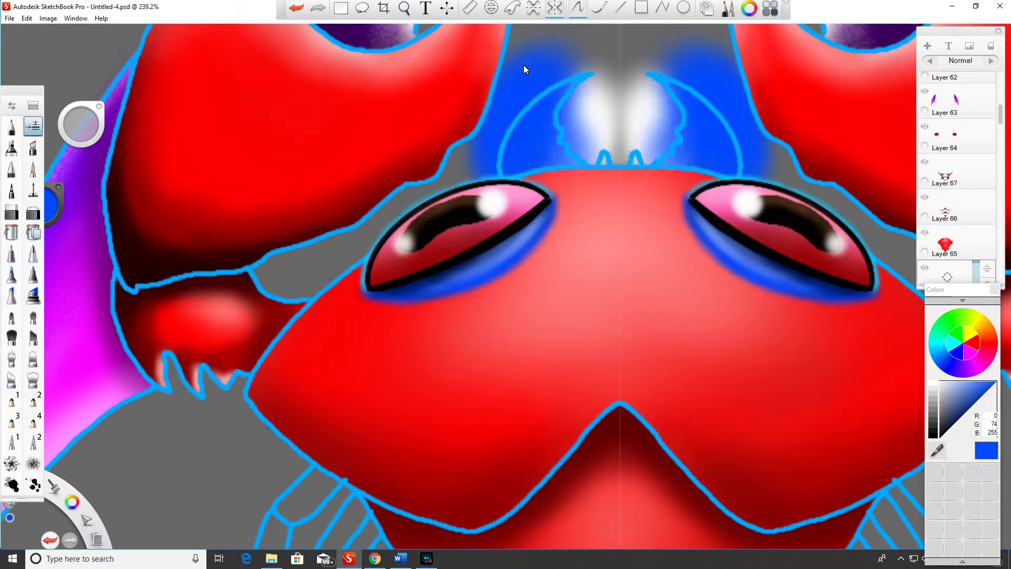
left_click(993, 342)
mouse_move(526, 105)
left_mouse_down()
mouse_move(561, 65)
mouse_move(674, 106)
mouse_move(586, 135)
mouse_move(569, 105)
mouse_move(558, 126)
mouse_move(588, 139)
left_mouse_up()
left_click(941, 383)
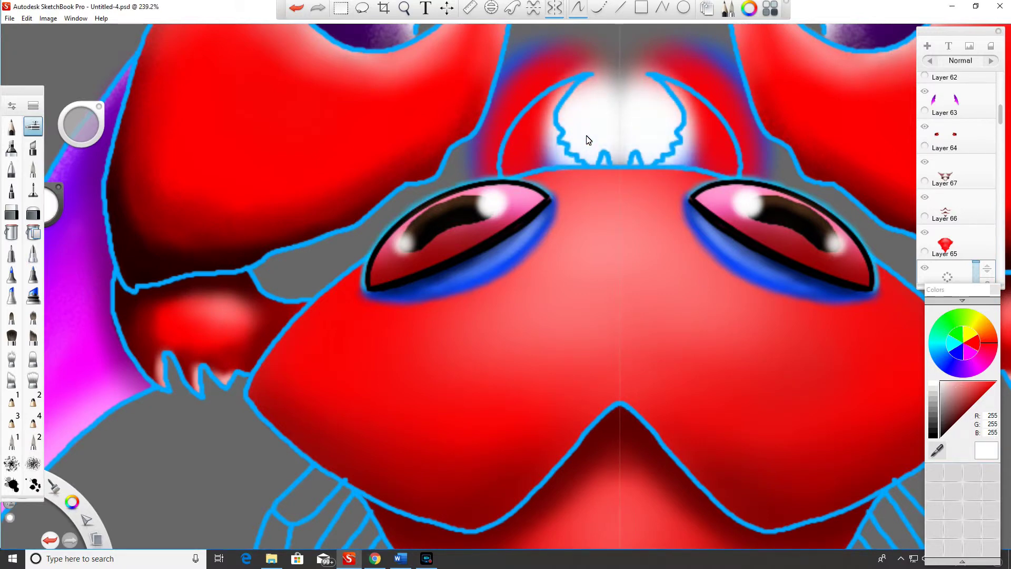
key("ctrl+z")
- Erase the excess paint between the head pincers along their toothed inner edges
left_click_drag(617, 58, 615, 28)
mouse_move(613, 158)
left_mouse_down()
mouse_move(577, 154)
mouse_move(562, 113)
mouse_move(610, 68)
left_mouse_up()
left_click_drag(608, 103, 590, 126)
left_click_drag(589, 127, 568, 102)
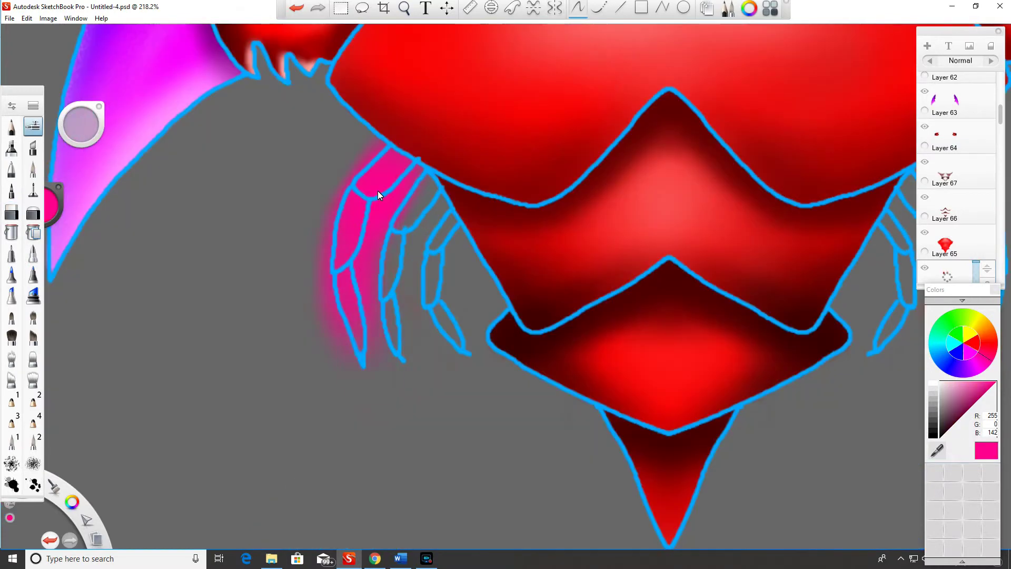
- Airbrush the small jointed legs bright pink and shade their segments with dark magenta
left_click_drag(416, 216, 400, 369)
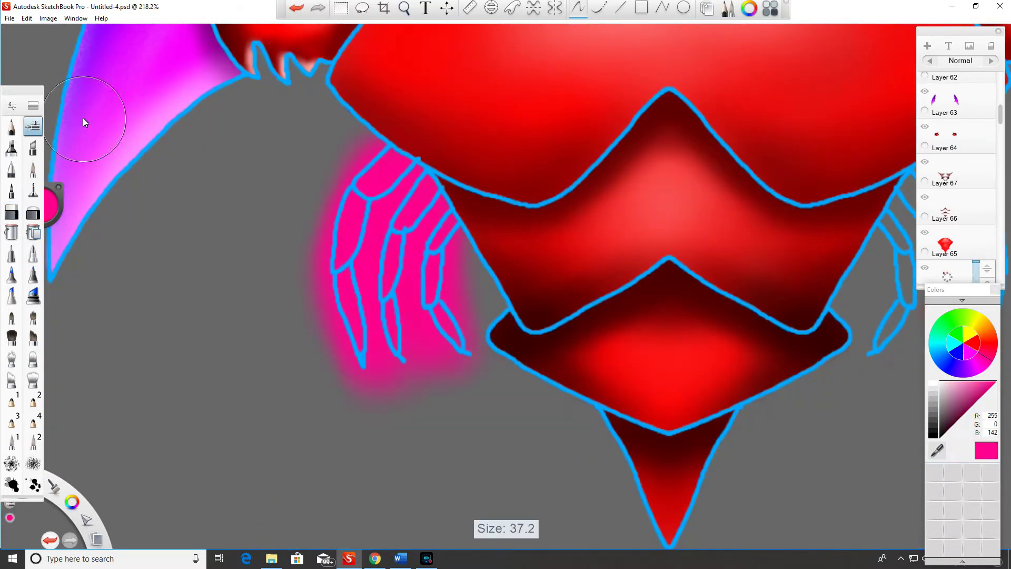
left_click_drag(350, 200, 364, 342)
left_click_drag(415, 154, 397, 295)
mouse_move(429, 176)
left_mouse_down()
mouse_move(452, 284)
mouse_move(447, 331)
left_mouse_up()
mouse_move(416, 247)
left_mouse_down()
mouse_move(398, 302)
mouse_move(400, 345)
left_mouse_up()
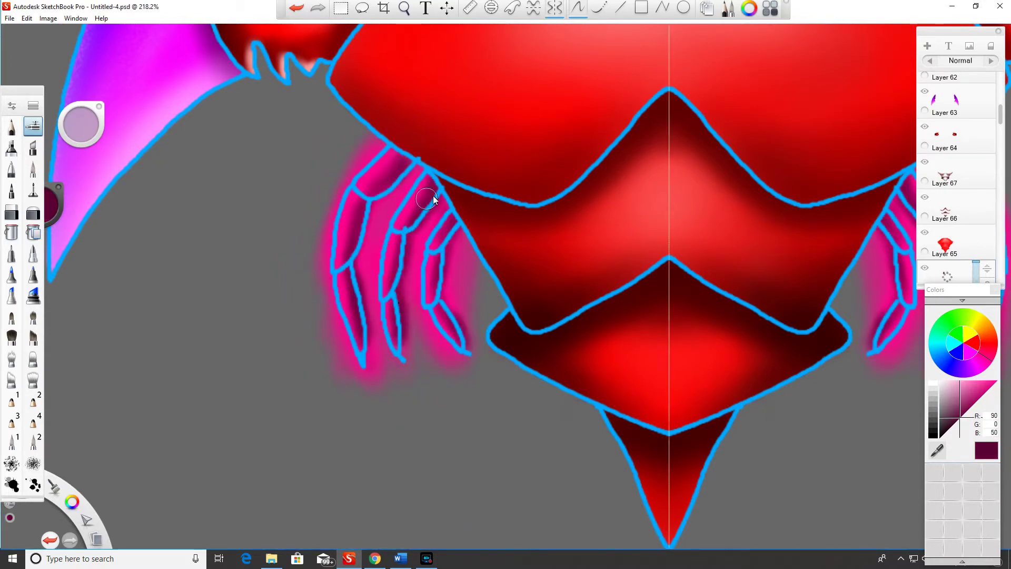
- Highlight the small legs with pale pink and erase the pink overspray around and between them
left_click(943, 385)
left_click(11, 212)
left_click_drag(81, 124, 78, 115)
mouse_move(397, 148)
left_mouse_down()
mouse_move(368, 252)
mouse_move(369, 308)
left_mouse_up()
left_click_drag(375, 247, 376, 375)
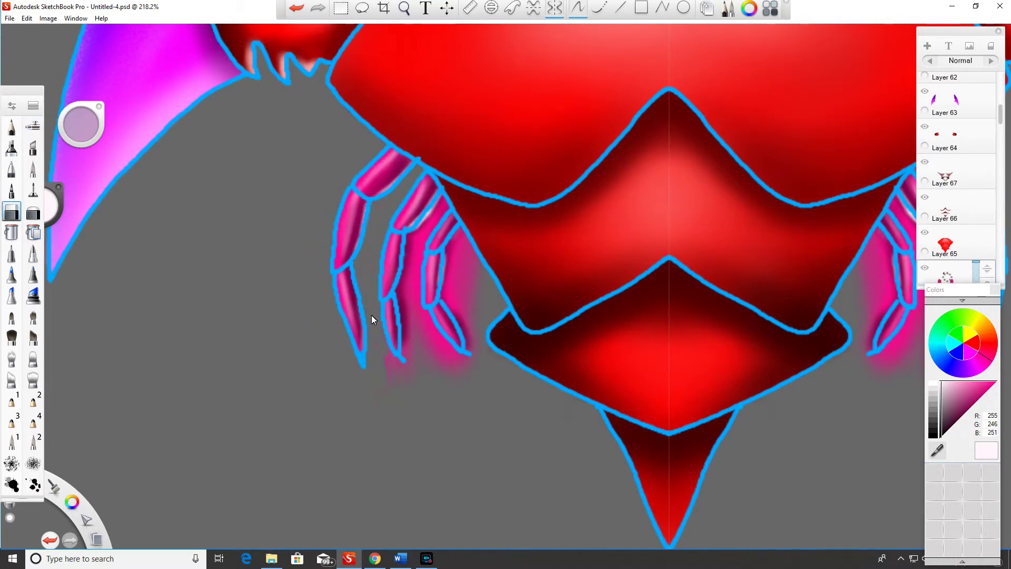
mouse_move(416, 233)
left_mouse_down()
mouse_move(404, 282)
mouse_move(416, 337)
left_mouse_up()
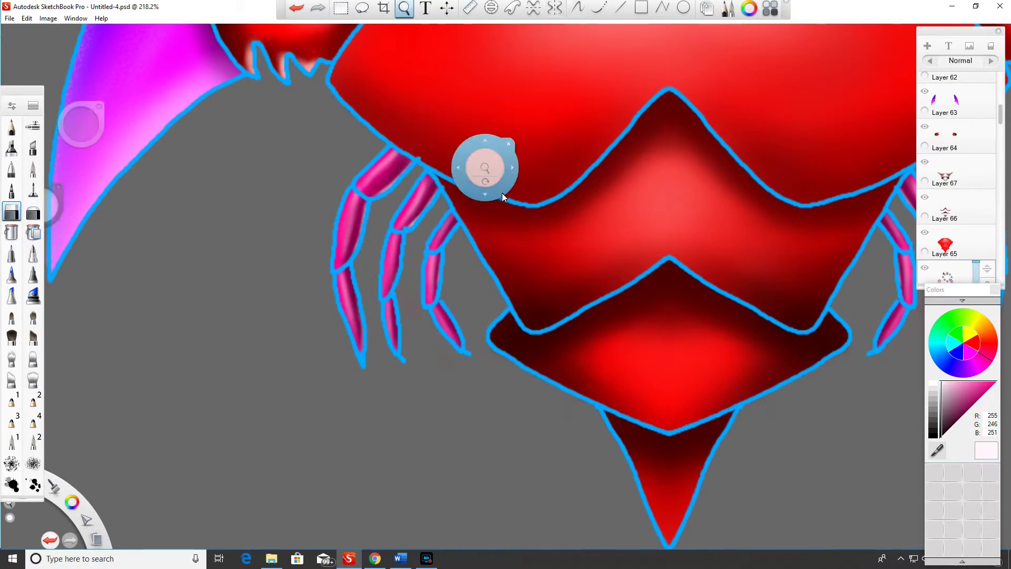
- Darken the inner upper areas of the curved purple arm blades with mirrored dark magenta shading
scroll(484, 160, "down", 5)
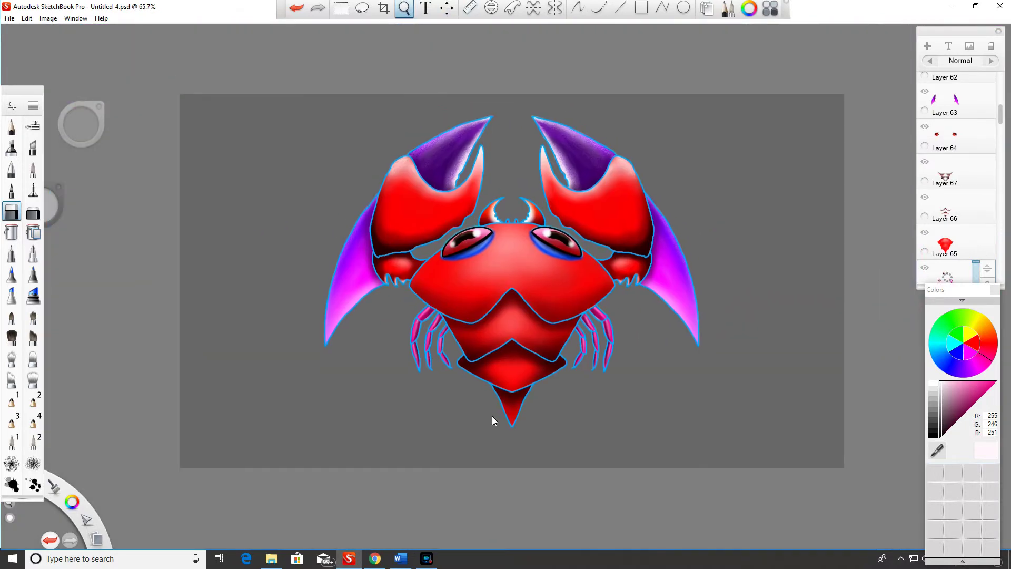
left_click_drag(490, 437, 497, 447)
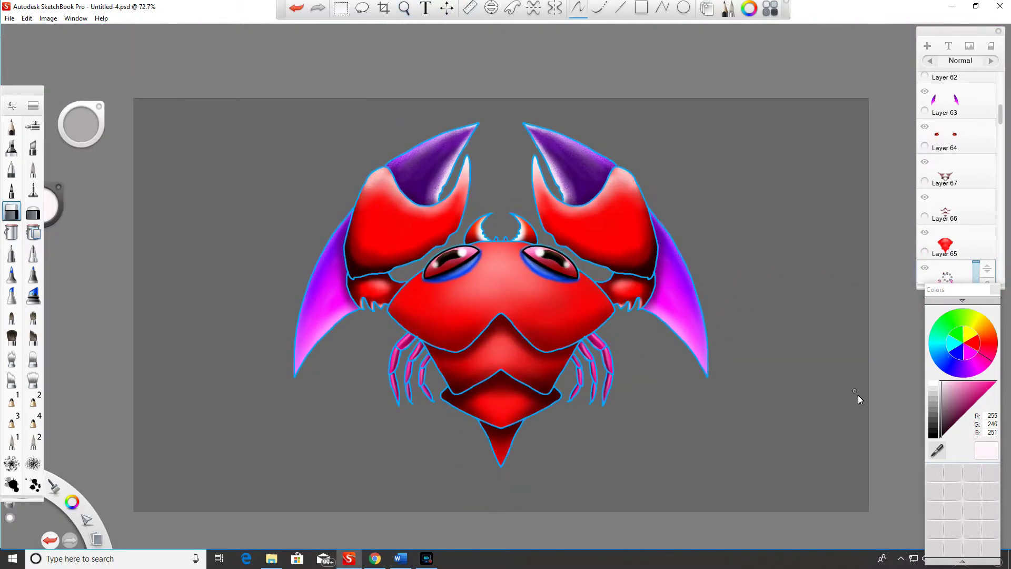
left_click_drag(348, 211, 332, 315)
left_click_drag(343, 279, 324, 315)
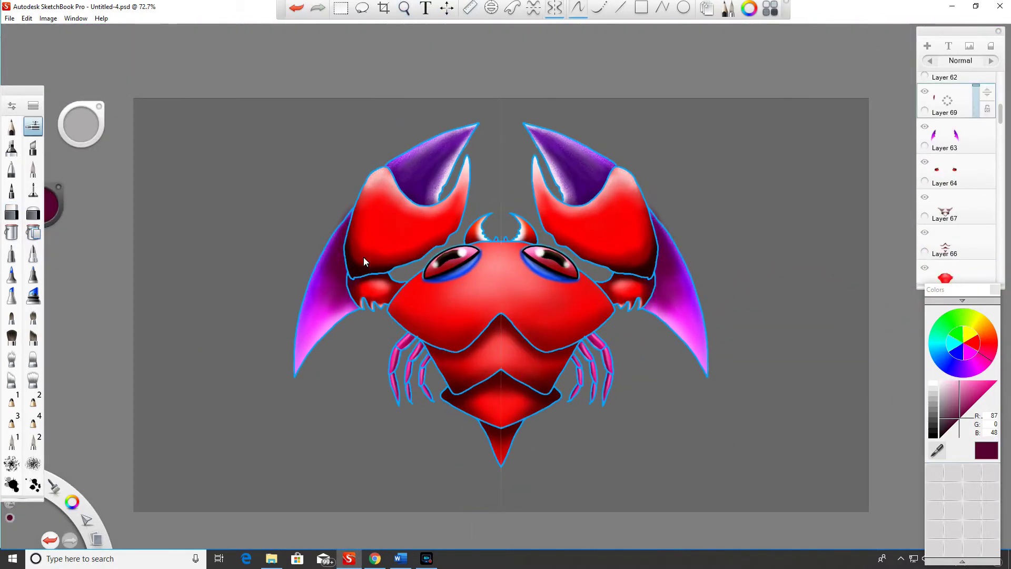
left_click_drag(329, 264, 313, 332)
left_click(646, 238, "alt")
mouse_move(322, 213)
left_mouse_down()
mouse_move(342, 199)
mouse_move(316, 279)
left_mouse_up()
- Add a new layer and darken the outer sides of the red claws with a sampled dark shade
key("ctrl+shift+n")
left_click(358, 265, "alt")
left_click_drag(400, 184, 355, 260)
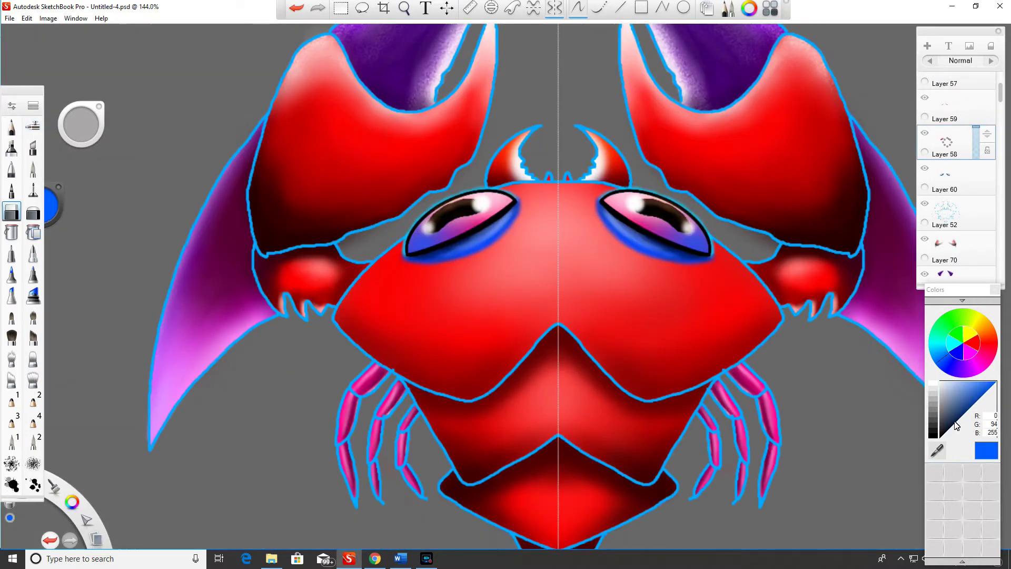
left_click(404, 7)
scroll(569, 248, "down", 8)
scroll(568, 248, "up", 2)
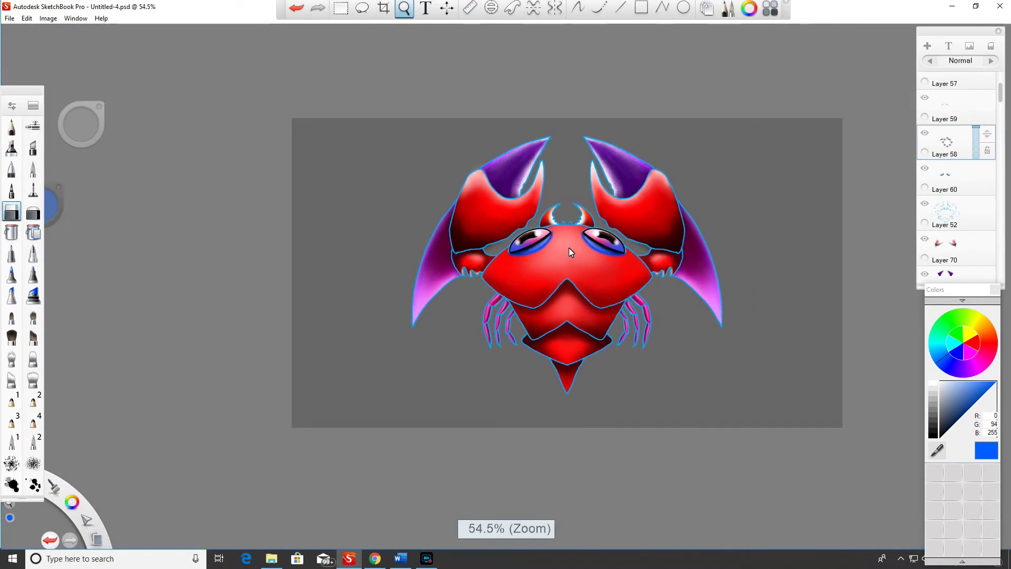